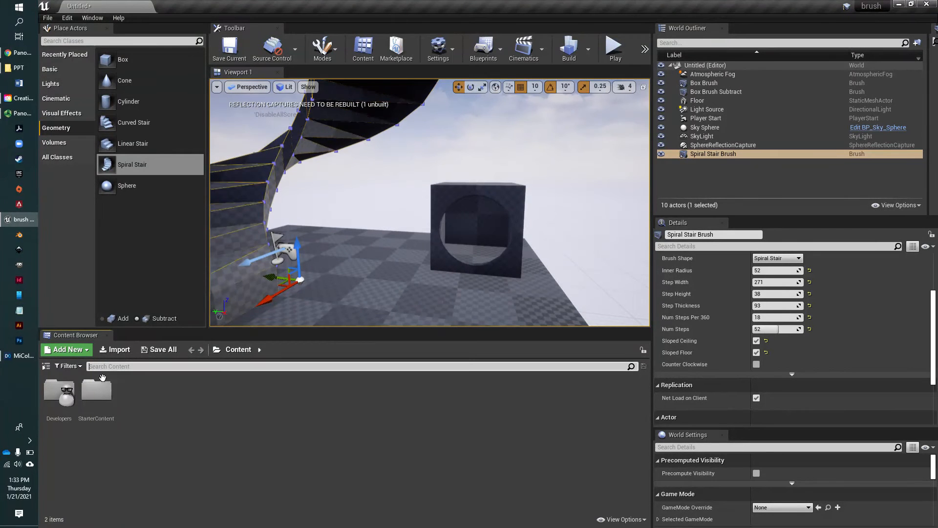
- Show the content folder tree and open the Materials folder inside StarterContent
click(46, 367)
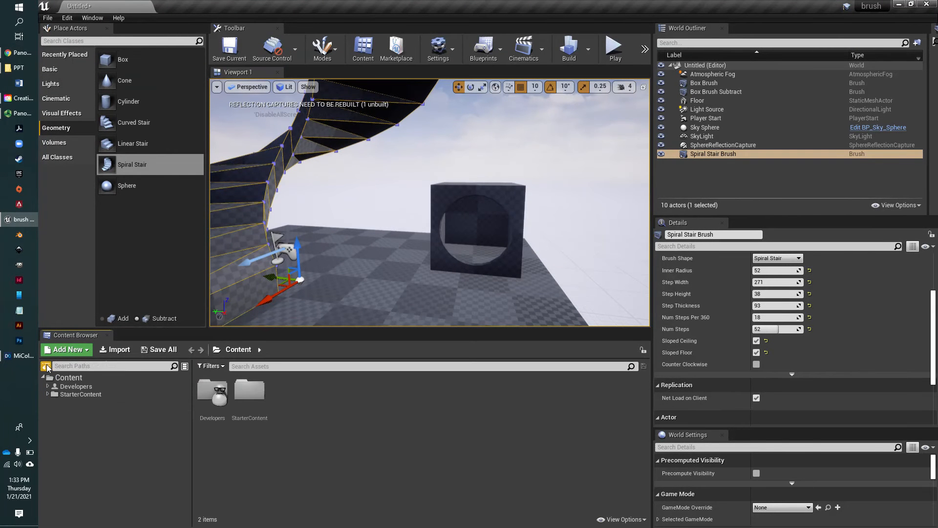
click(48, 393)
click(48, 394)
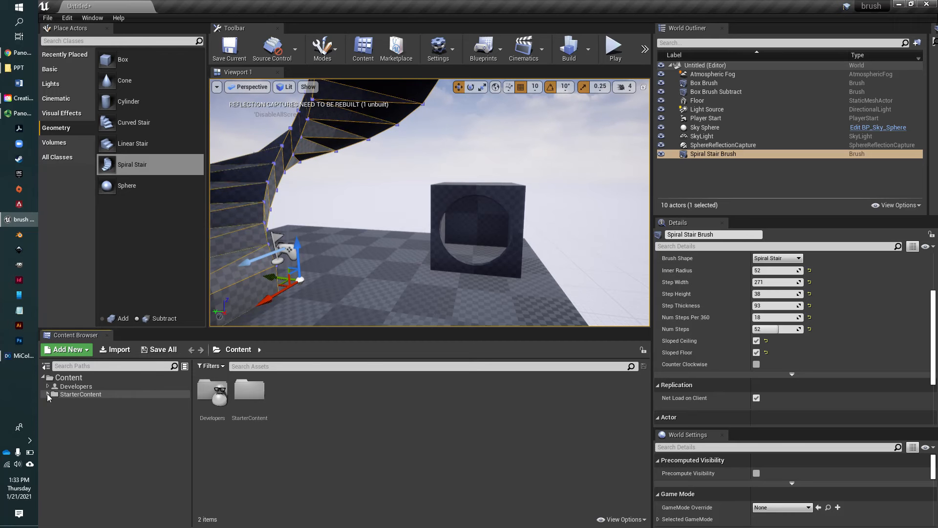
click(47, 394)
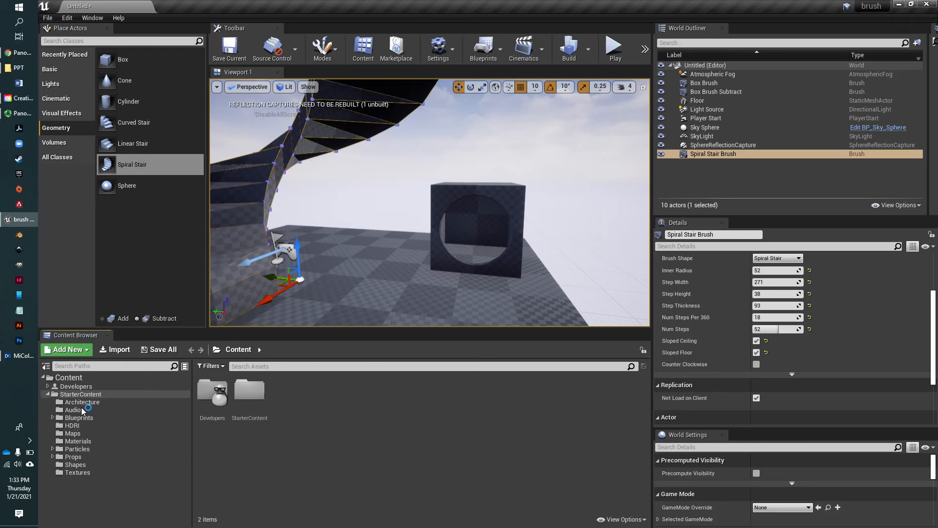
click(78, 441)
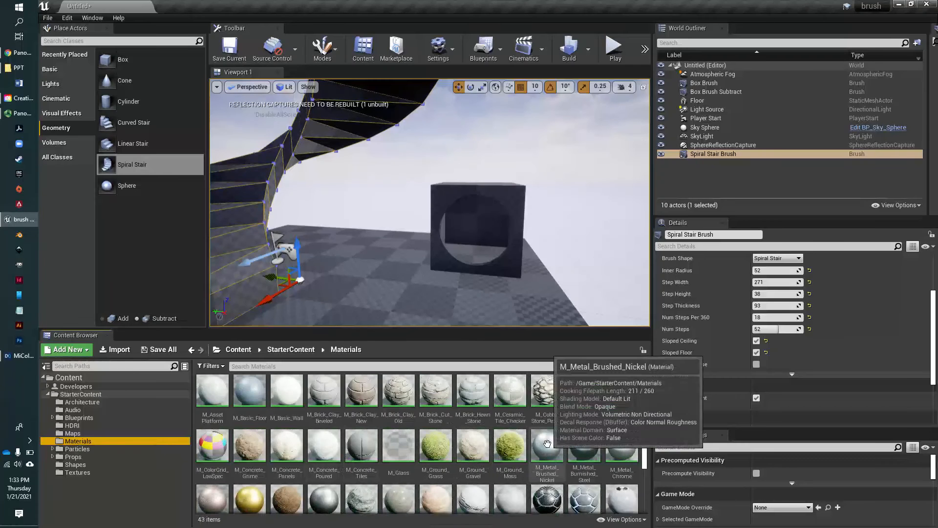
- Apply the M_Brick_Clay_New material to one outer side face of the box brush
mouse_move(428, 299)
right_down()
mouse_move(436, 300)
mouse_move(443, 337)
mouse_move(432, 308)
right_up()
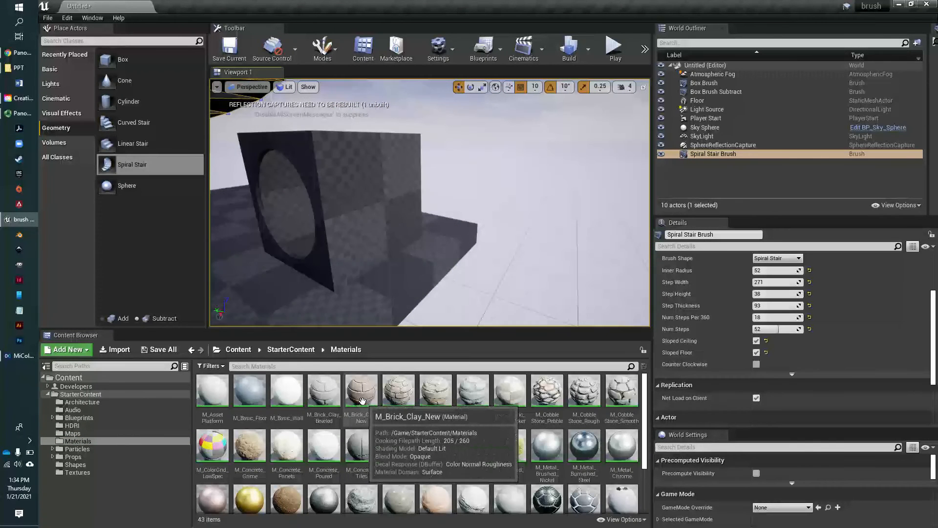
drag(362, 401, 371, 210)
right_drag(372, 210, 448, 222)
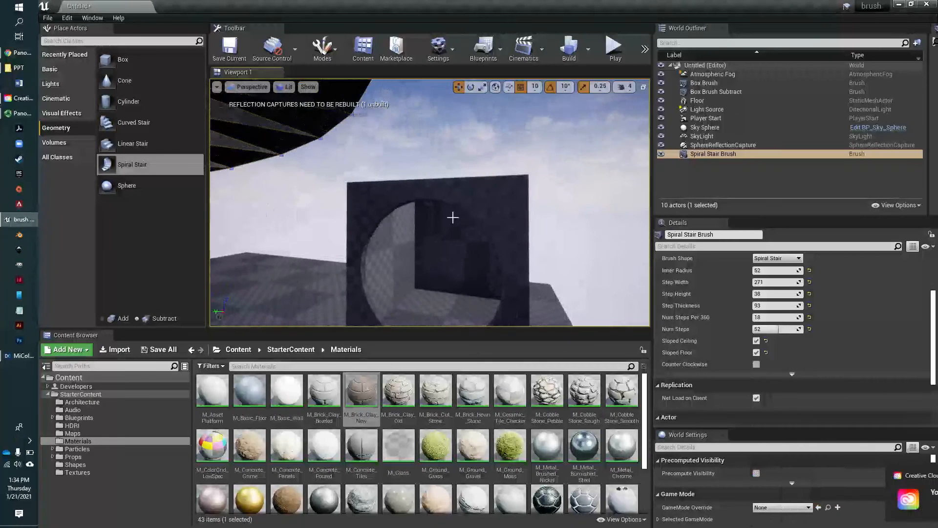
- Select all adjacent surfaces of the Box Brush and apply the M_Brick_Clay_New material to them
click(411, 200)
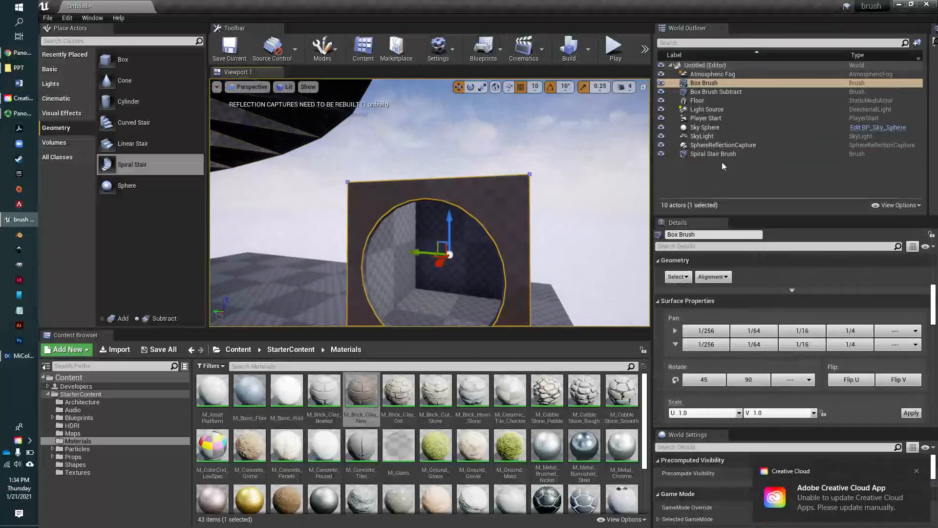
click(917, 470)
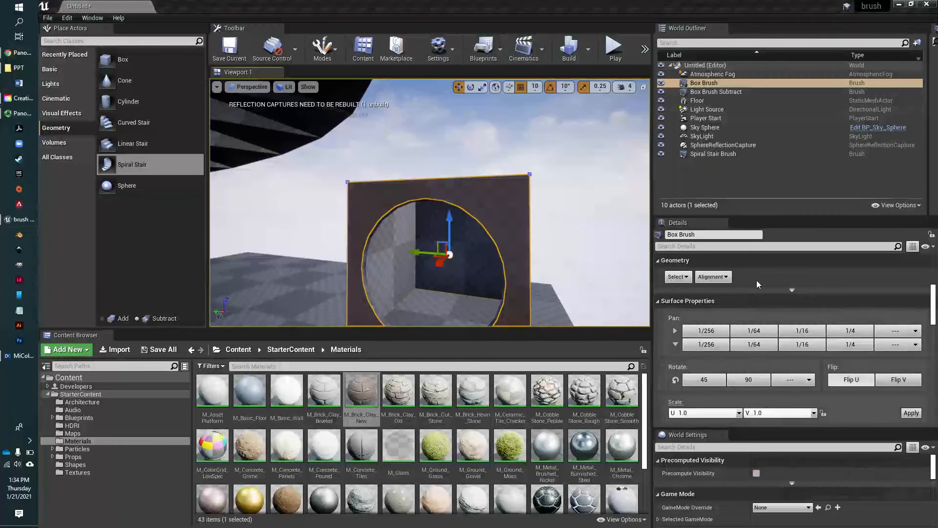
click(715, 83)
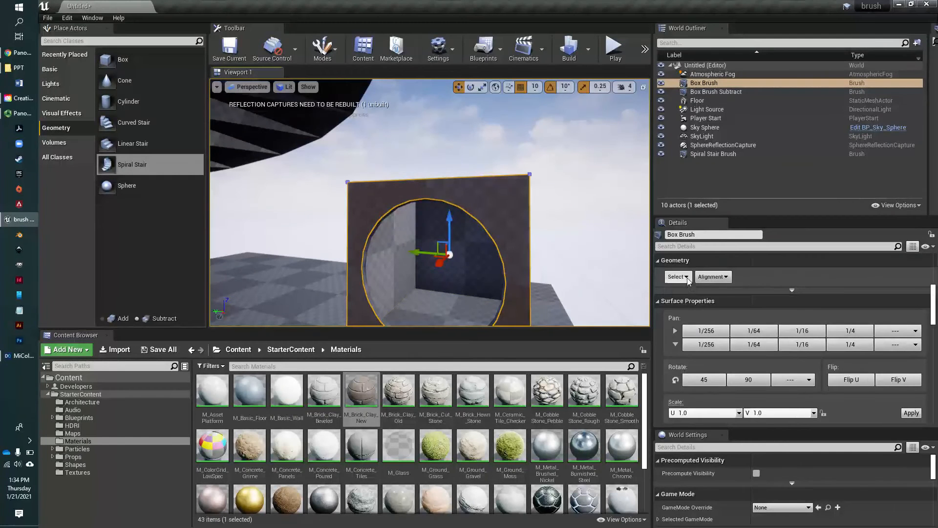
click(677, 276)
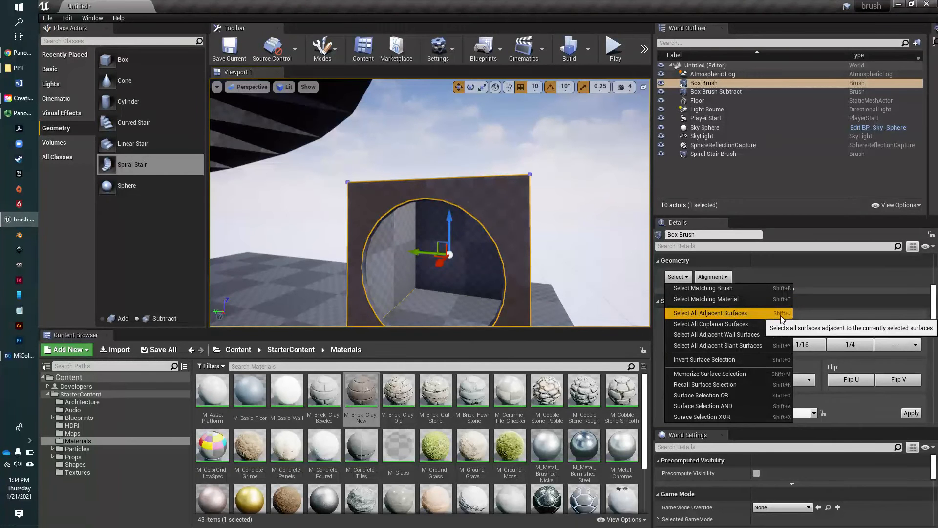
click(760, 314)
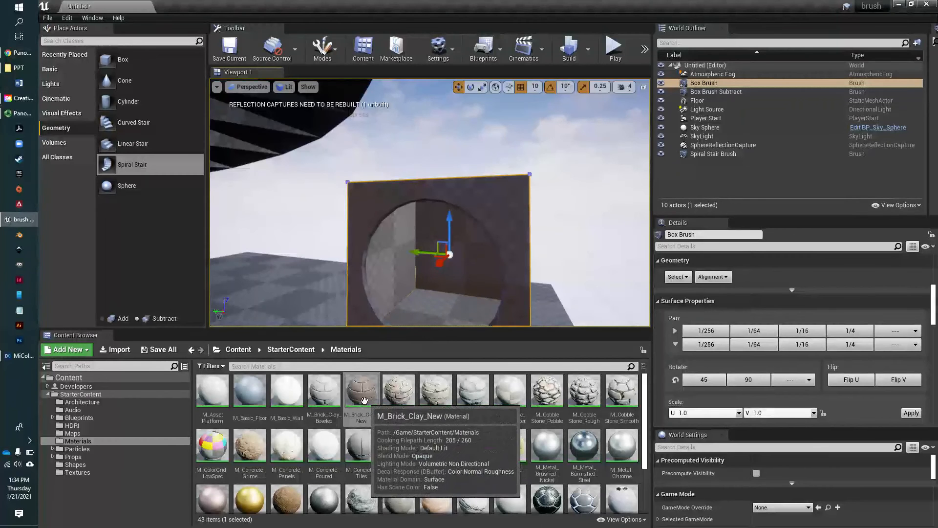
mouse_move(365, 401)
mouse_down()
mouse_move(398, 261)
mouse_move(483, 208)
mouse_up()
mouse_move(471, 243)
right_down()
mouse_move(491, 171)
mouse_move(472, 245)
mouse_move(479, 283)
mouse_move(508, 317)
mouse_move(547, 274)
mouse_move(616, 301)
right_up()
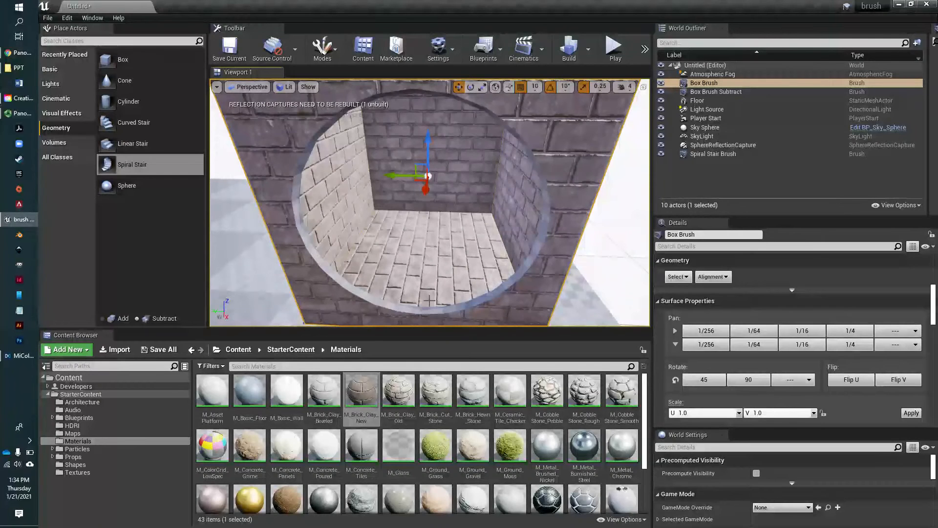
scroll(429, 304, down, 5)
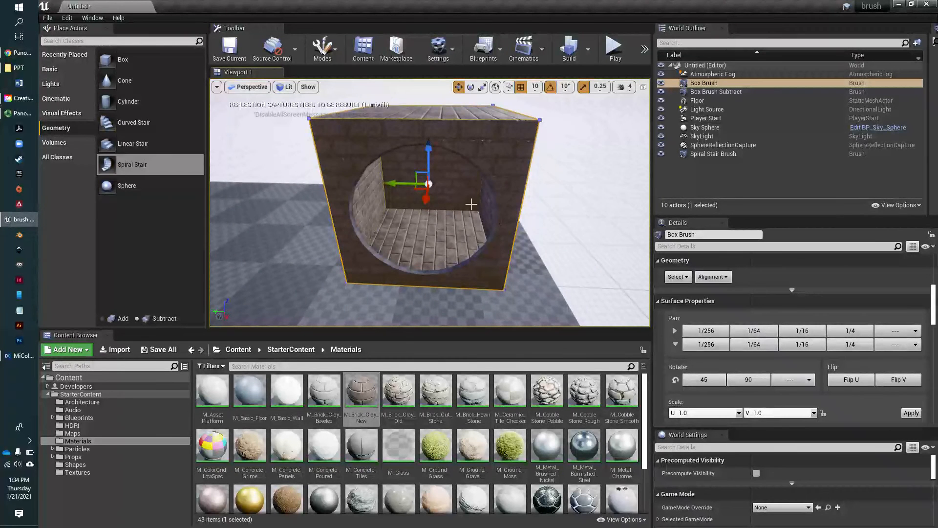
- Try to apply the M_Brick_Clay_New material to the rim of the box's round opening, and undo the attempt
scroll(426, 270, up, 5)
right_drag(426, 270, 369, 296)
drag(385, 423, 374, 278)
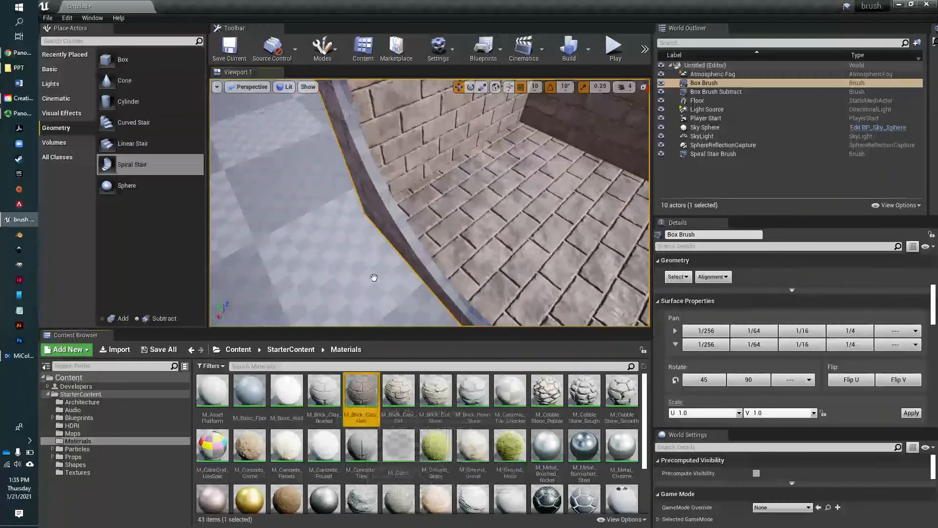
drag(386, 204, 396, 237)
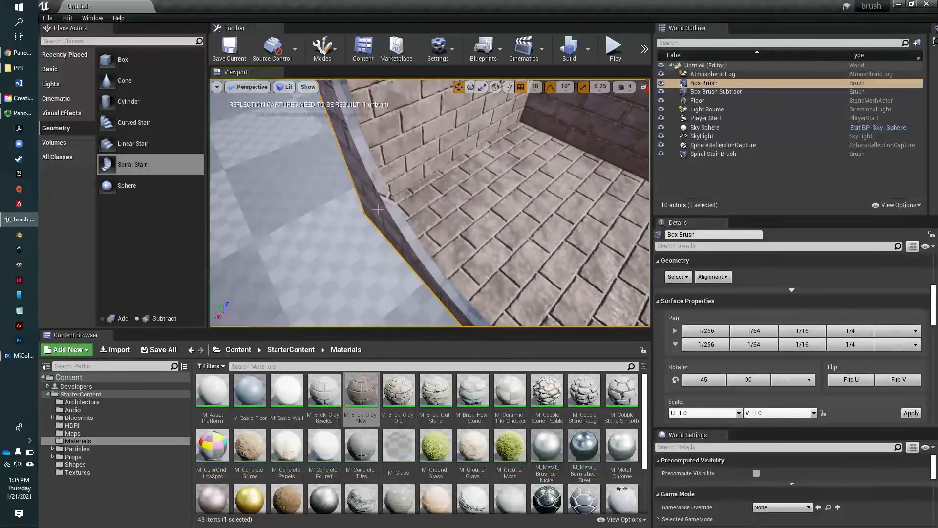
key(ctrl+z)
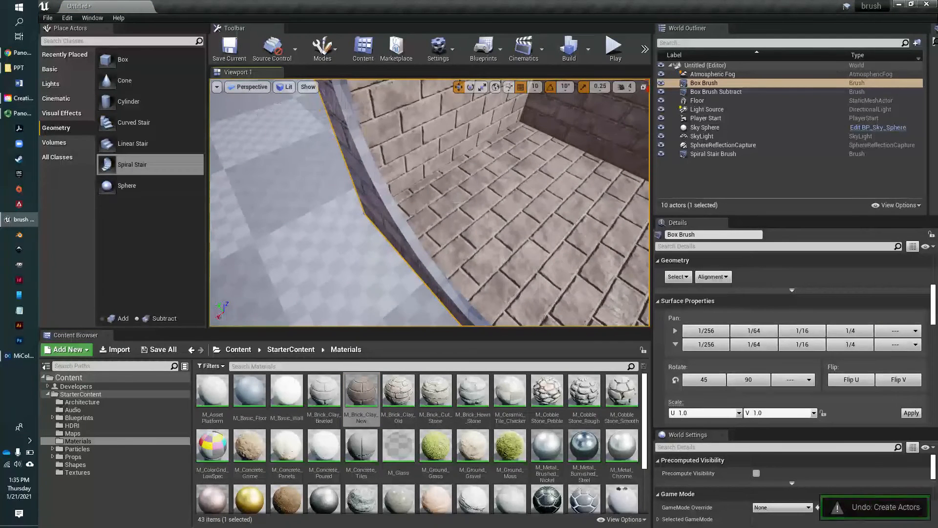
- Set the brush type of Box Brush Subtract to Additive
mouse_move(458, 201)
right_down()
mouse_move(383, 231)
mouse_move(371, 199)
right_up()
scroll(383, 232, down, 4)
scroll(383, 232, down, 4)
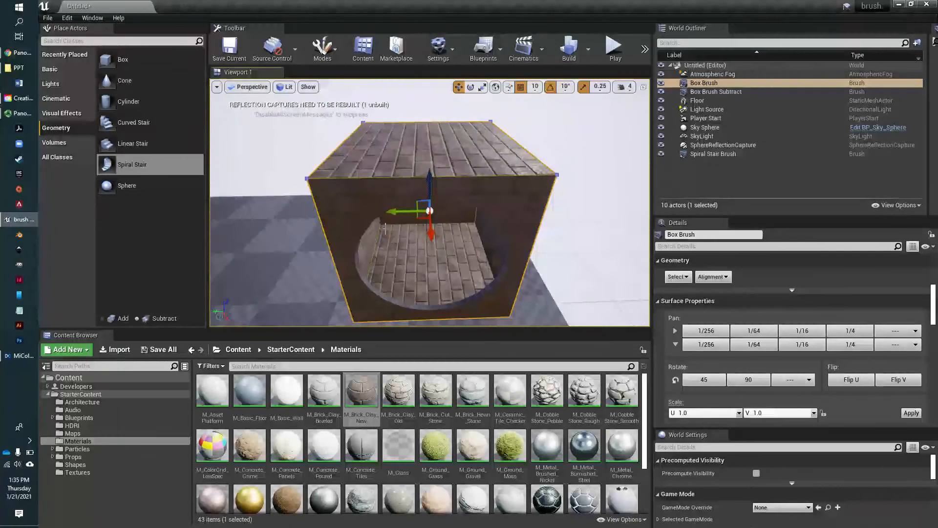
click(714, 92)
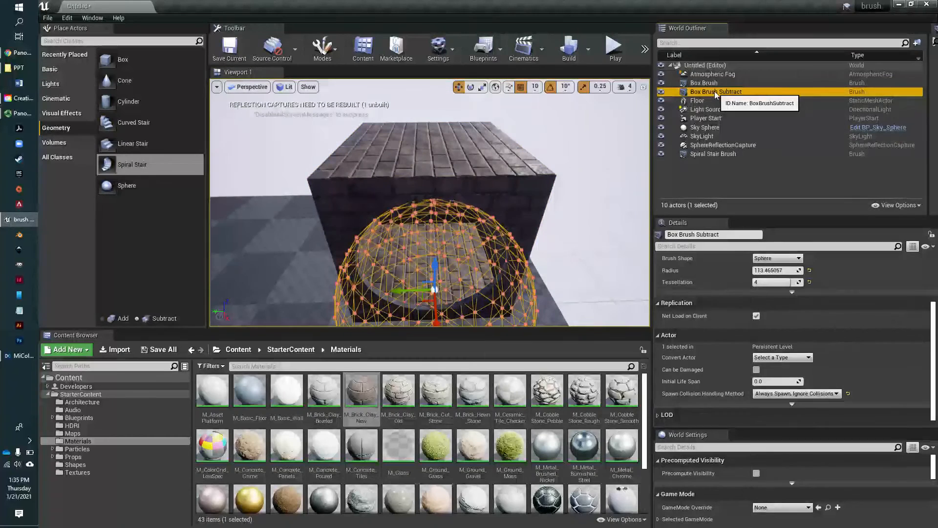
click(777, 308)
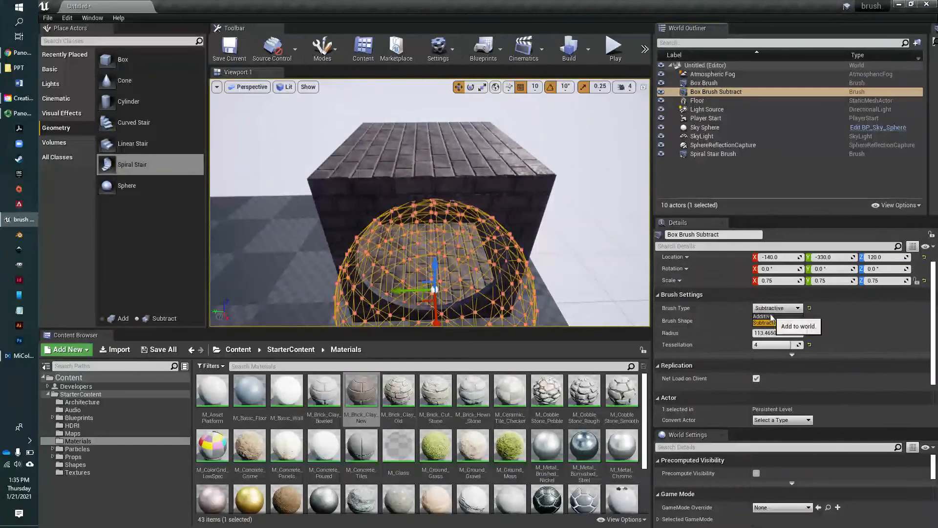
click(766, 317)
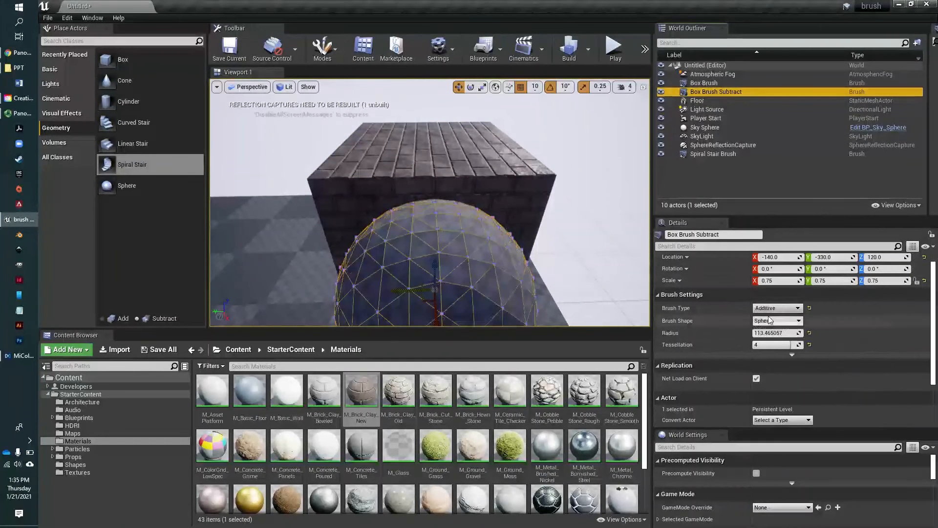
- Apply M_Brick_Clay_New to all adjacent surfaces of the sphere brush and align the surfaces with Align Surface Planar
click(486, 288)
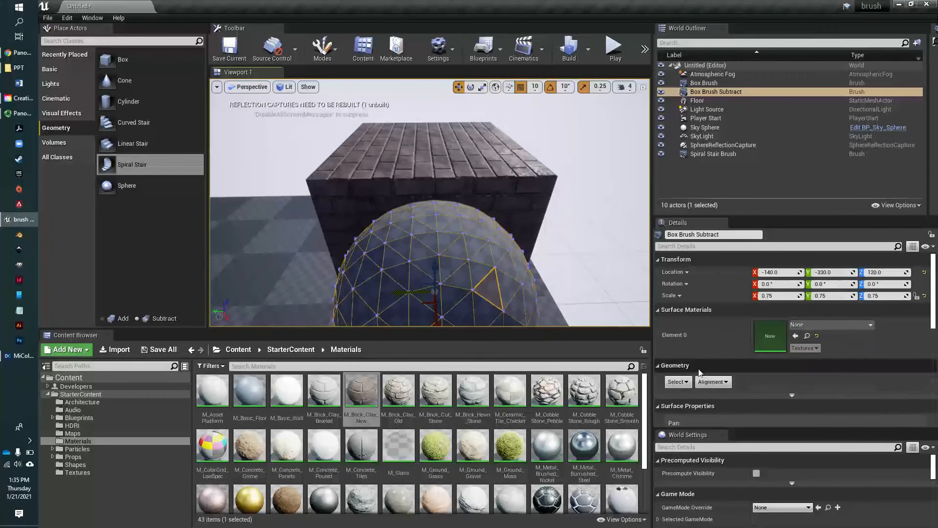
click(684, 381)
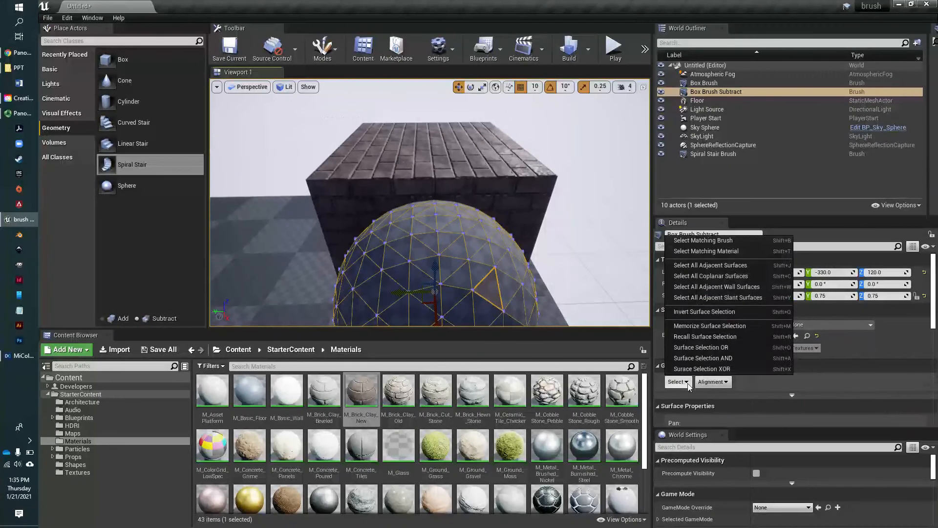
click(718, 265)
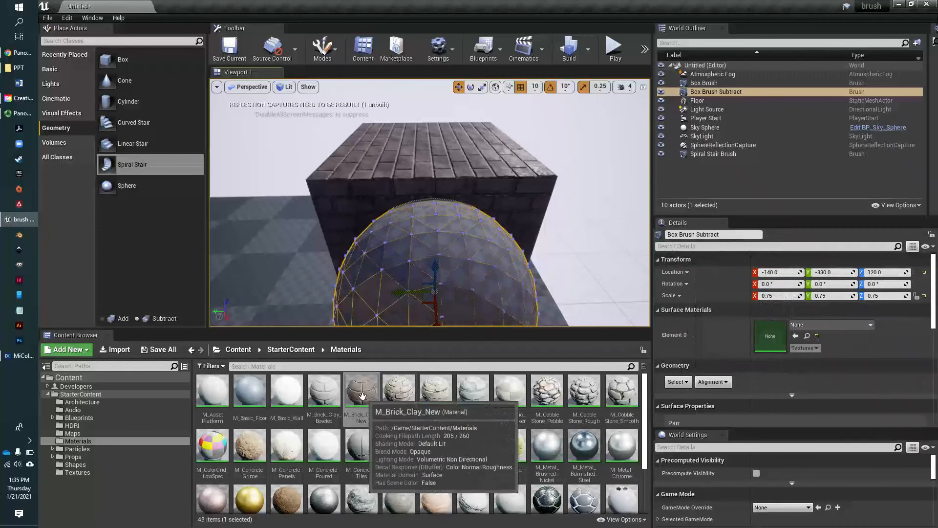
drag(363, 391, 501, 295)
scroll(502, 296, down, 3)
click(727, 382)
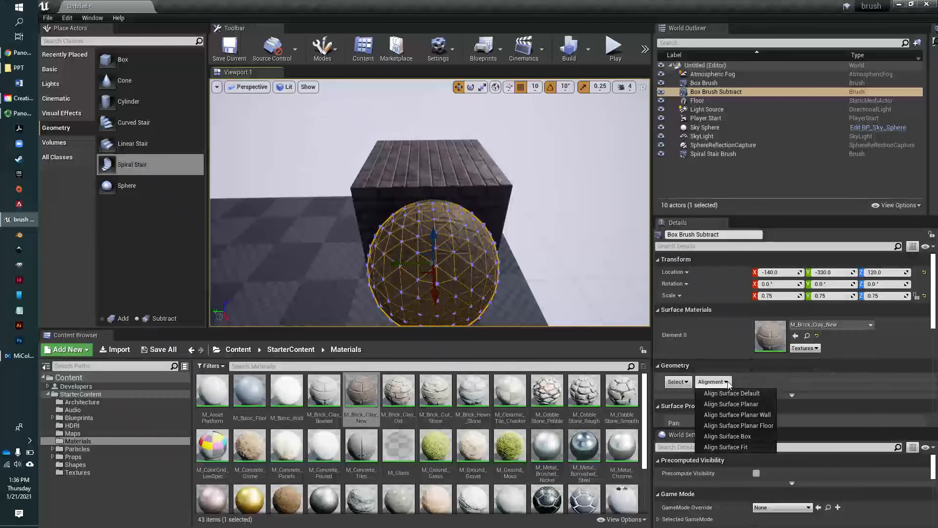
click(731, 404)
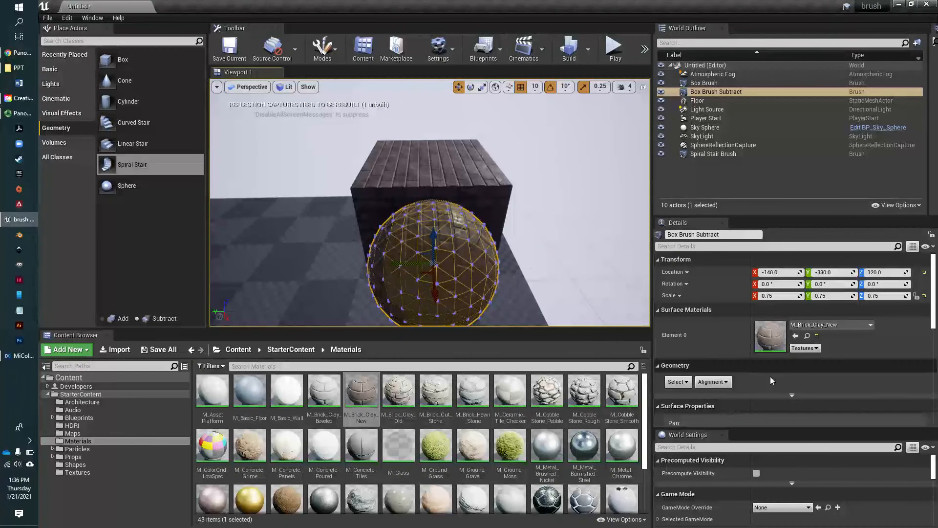
- Set the brush type of Box Brush Subtract back to Subtractive and check the brick rim of the opening
click(705, 93)
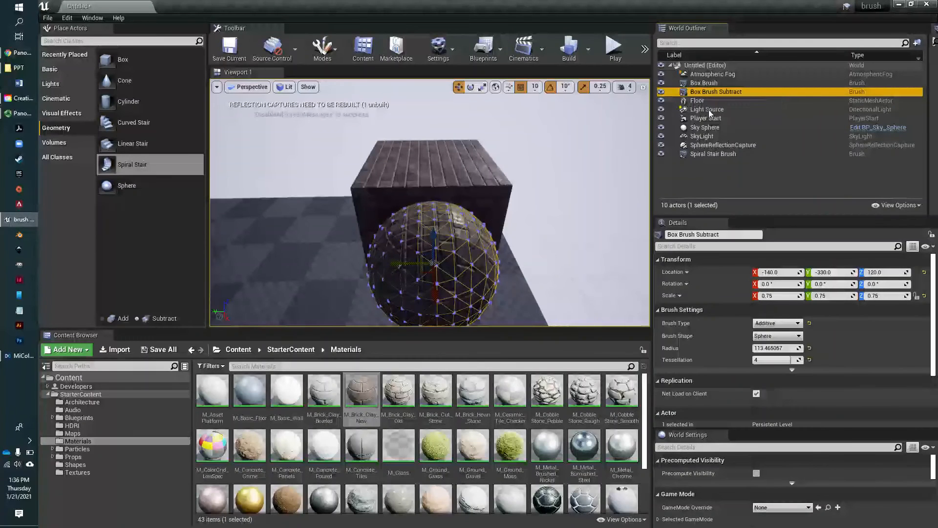
click(777, 323)
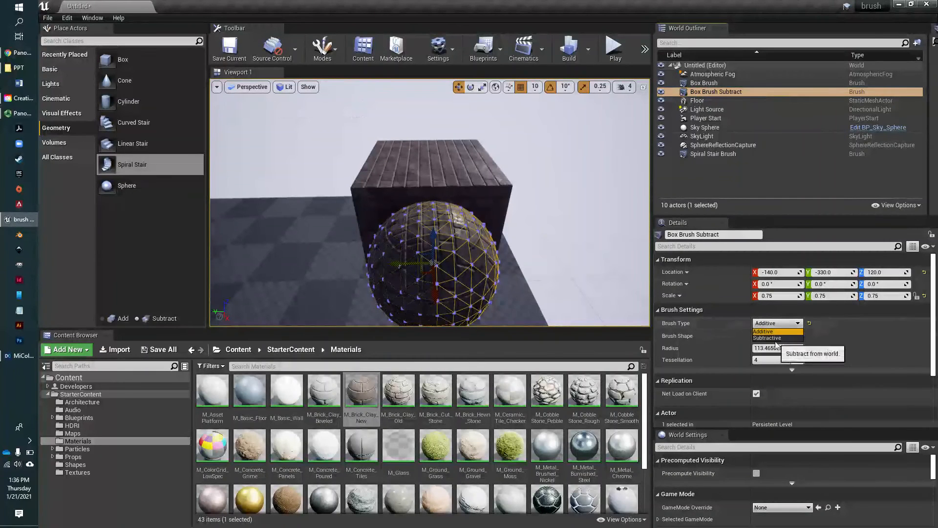
click(767, 338)
right_drag(538, 254, 648, 195)
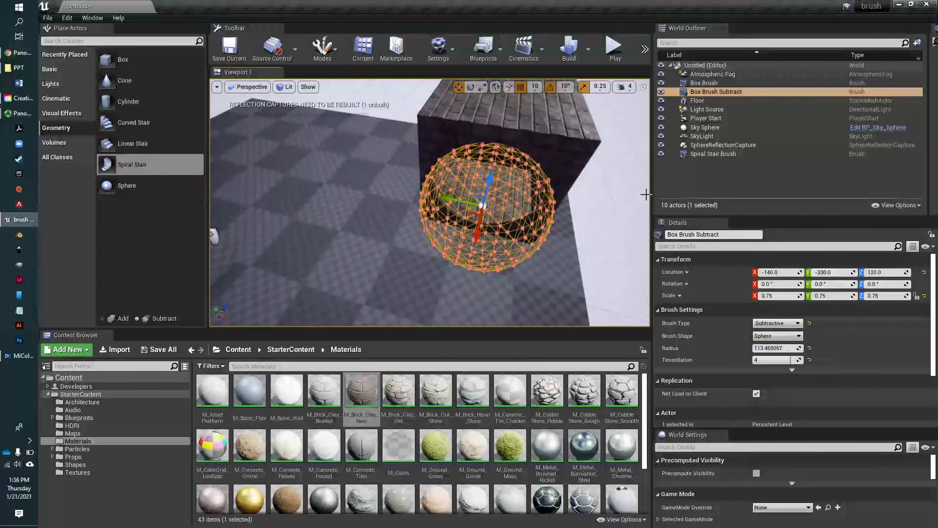
click(585, 246)
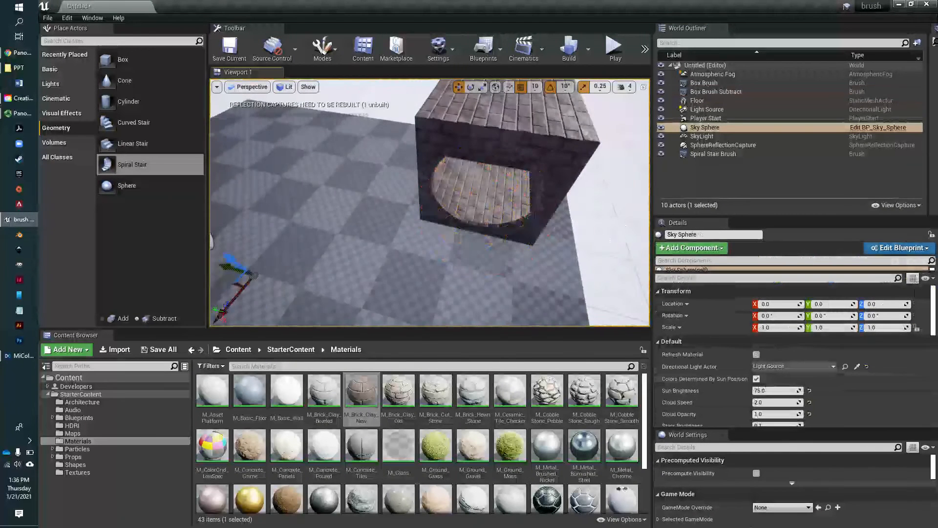
scroll(503, 239, up, 6)
scroll(503, 239, down, 4)
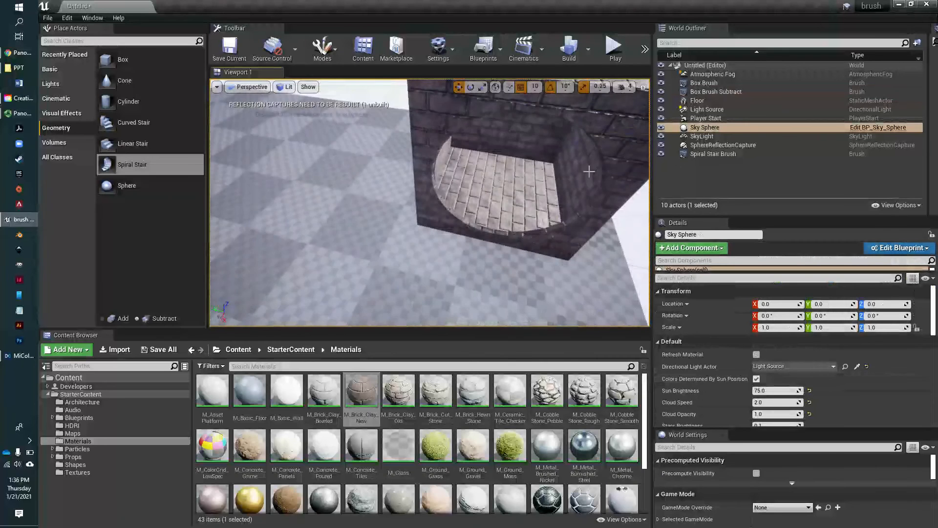
right_drag(590, 171, 502, 245)
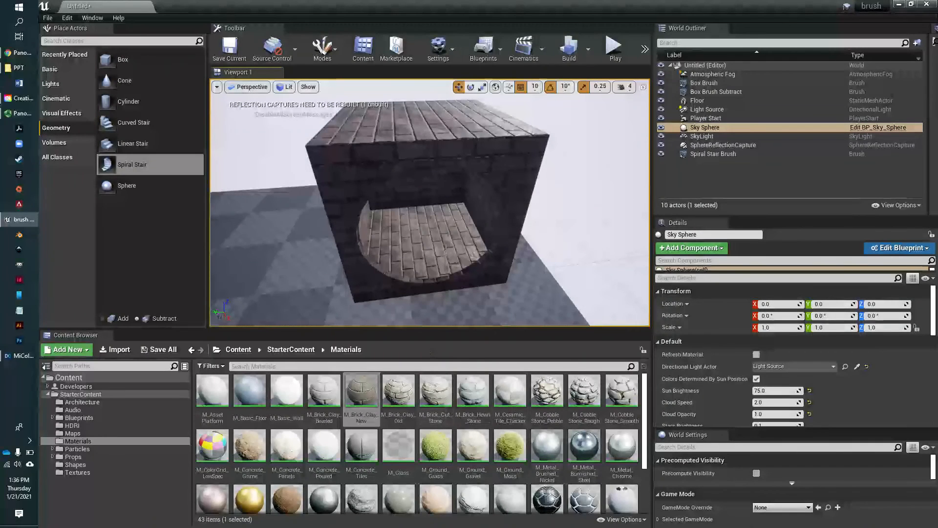
- Apply the M_Brick_Hewn_Stone material to two adjoining walls inside the hollow box
right_drag(430, 205, 415, 161)
key(w)
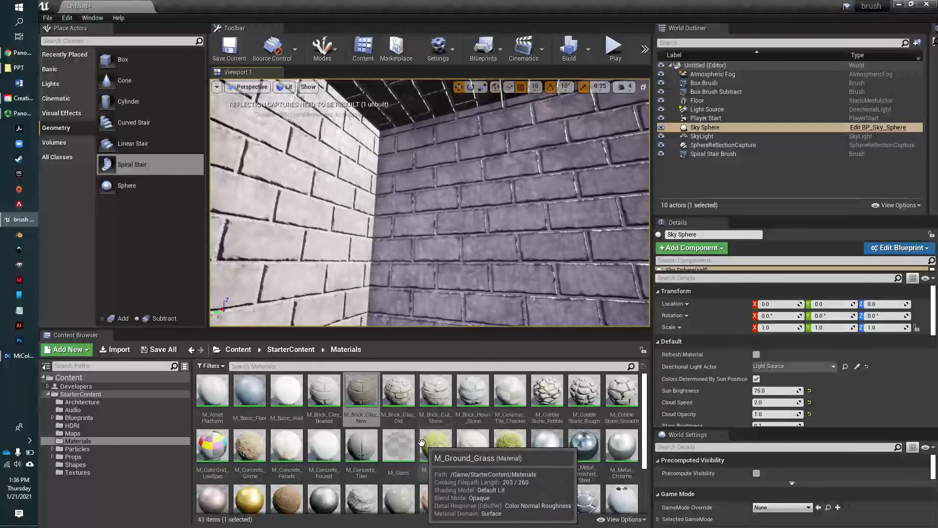
drag(471, 393, 293, 257)
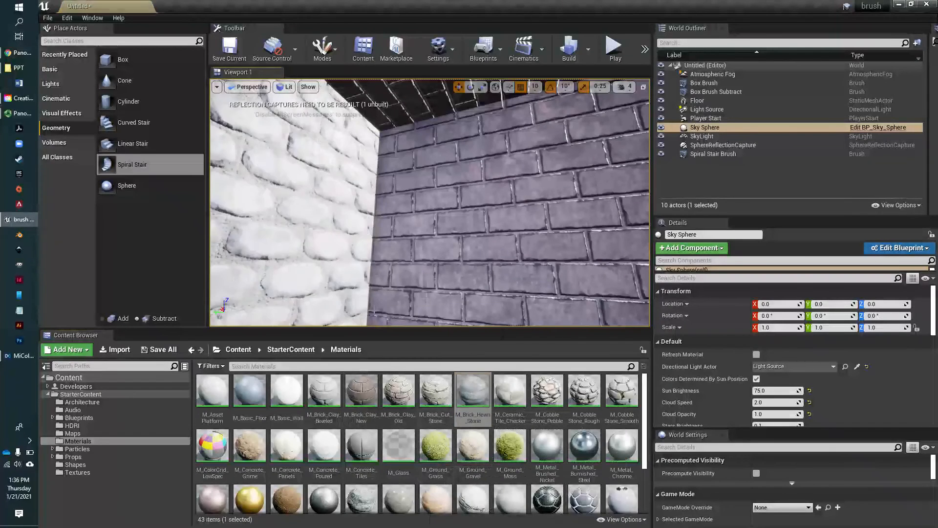
drag(484, 386, 490, 303)
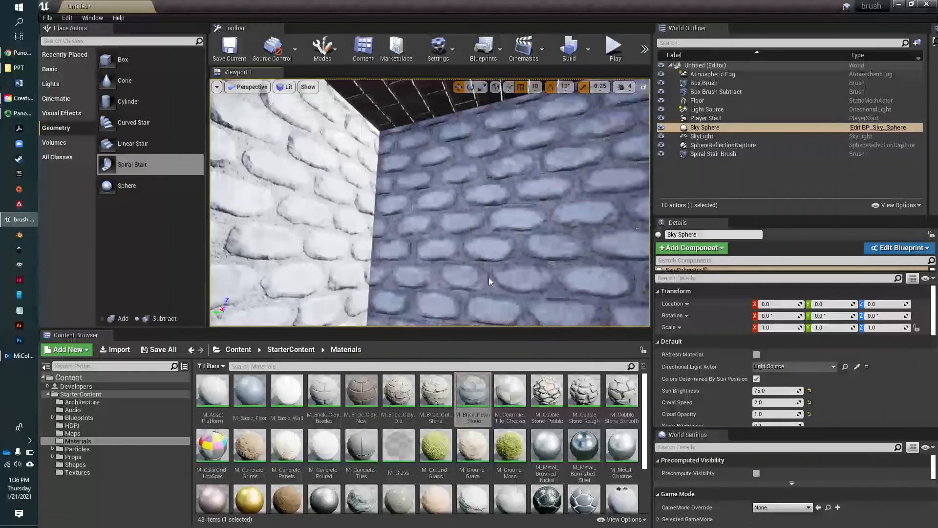
- Apply the M_Brick_Hewn_Stone material to the remaining interior surfaces of the hollow box
right_drag(487, 259, 538, 260)
drag(473, 393, 459, 317)
right_drag(422, 262, 423, 225)
drag(473, 393, 411, 148)
right_drag(436, 251, 503, 315)
drag(484, 383, 376, 236)
drag(477, 389, 403, 177)
right_drag(452, 200, 456, 147)
scroll(457, 201, up, 5)
right_drag(456, 201, 611, 244)
mouse_move(490, 197)
right_down()
mouse_move(542, 141)
mouse_move(555, 153)
mouse_move(508, 222)
mouse_move(371, 190)
mouse_move(337, 193)
mouse_move(437, 189)
mouse_move(497, 203)
right_up()
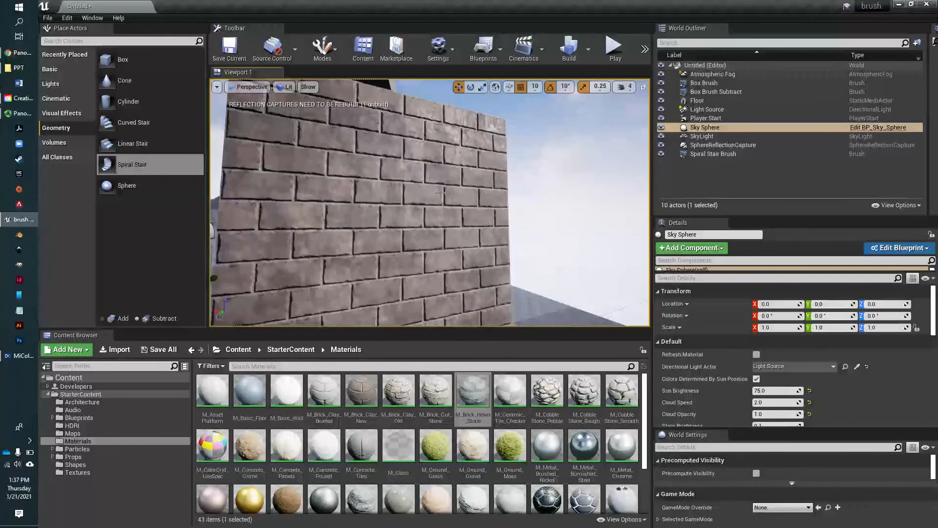
- Try a U and V texture scale of 4.0 on the outer brick wall of the Box Brush, and settle on 2.0
mouse_move(451, 218)
right_down()
mouse_move(462, 223)
mouse_move(423, 220)
mouse_move(415, 188)
mouse_move(386, 178)
mouse_move(445, 215)
right_up()
click(432, 221)
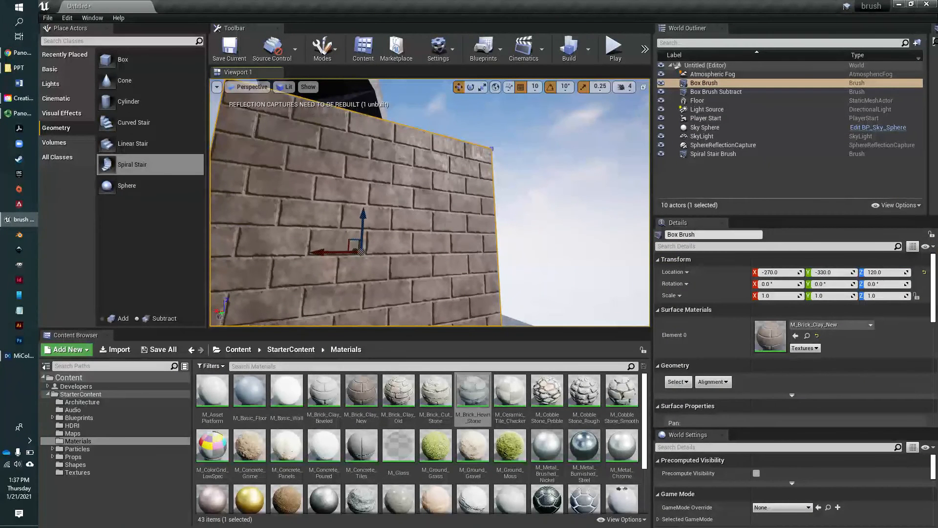
scroll(794, 336, down, 3)
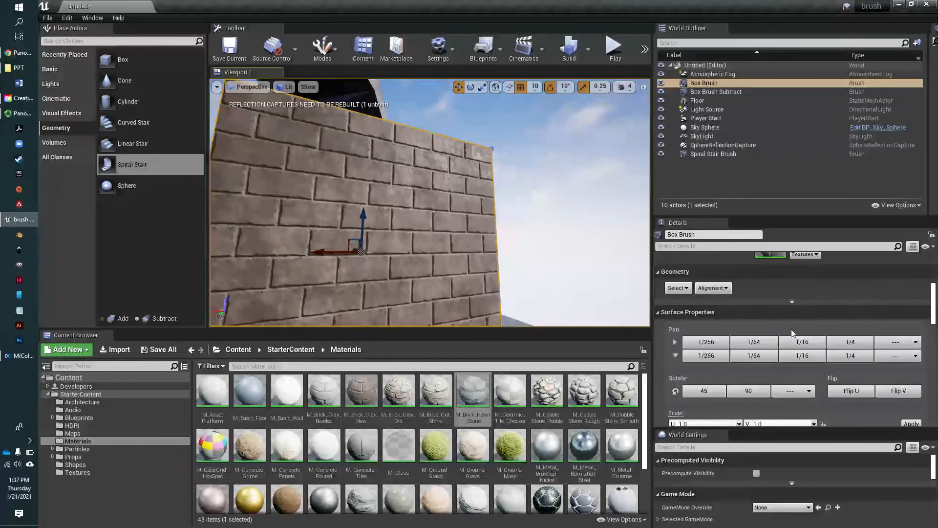
scroll(752, 315, down, 2)
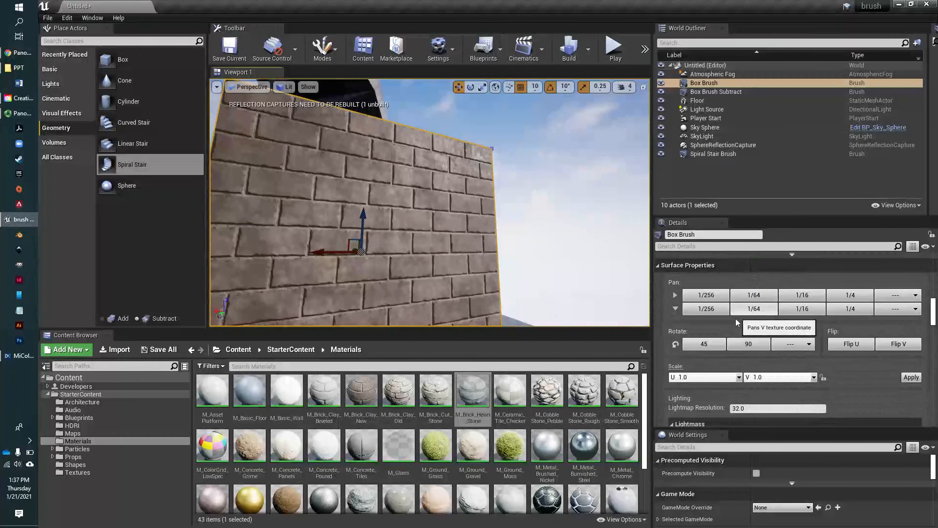
scroll(688, 361, down, 1)
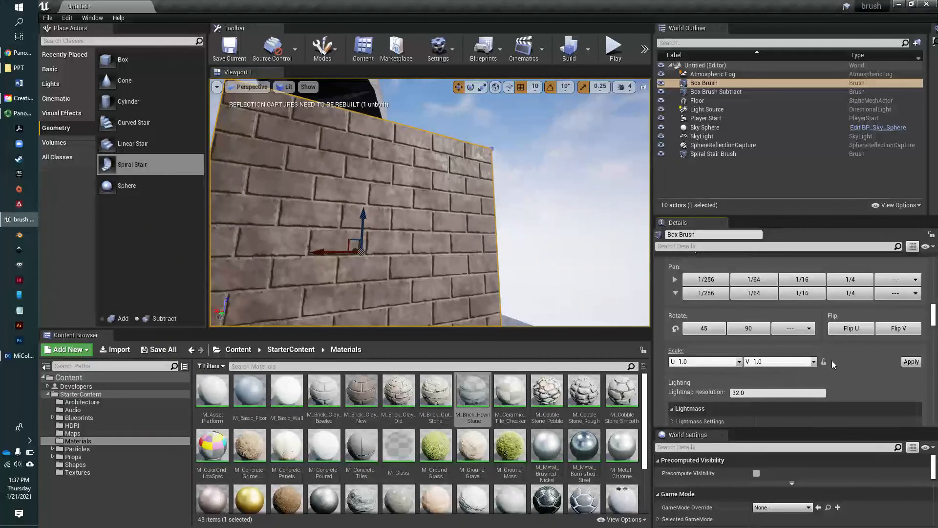
click(740, 361)
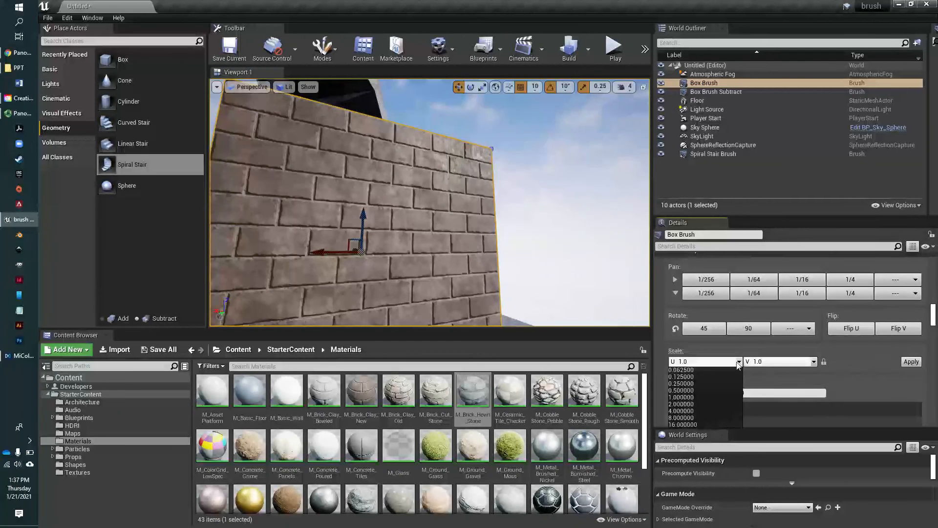
click(696, 410)
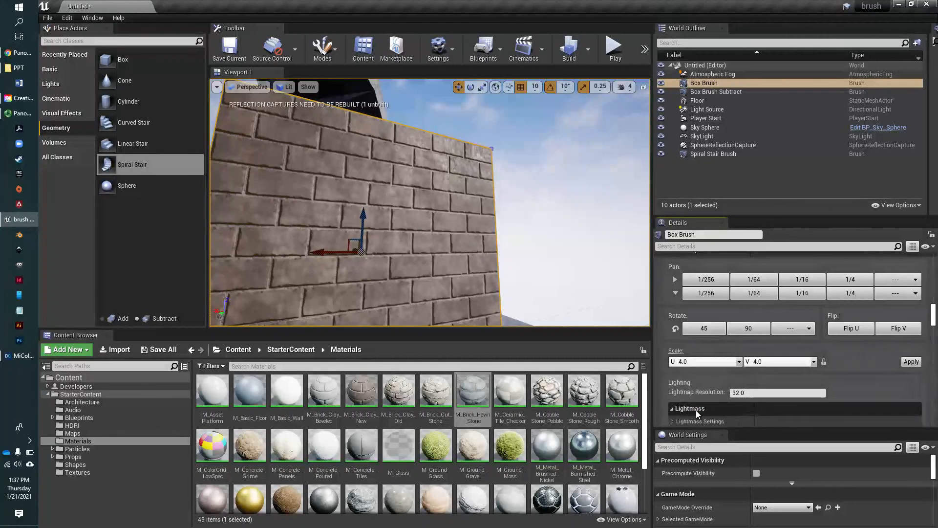
click(912, 362)
scroll(427, 260, down, 3)
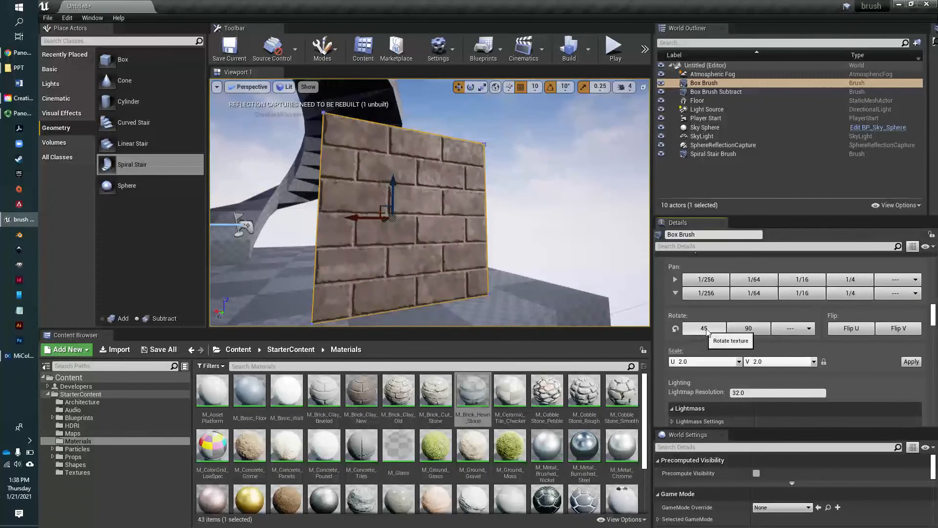
- Rotate the outer wall's brick texture by 45° twice and 90° once, and add a custom rotation that makes the bricks run diagonally
click(704, 329)
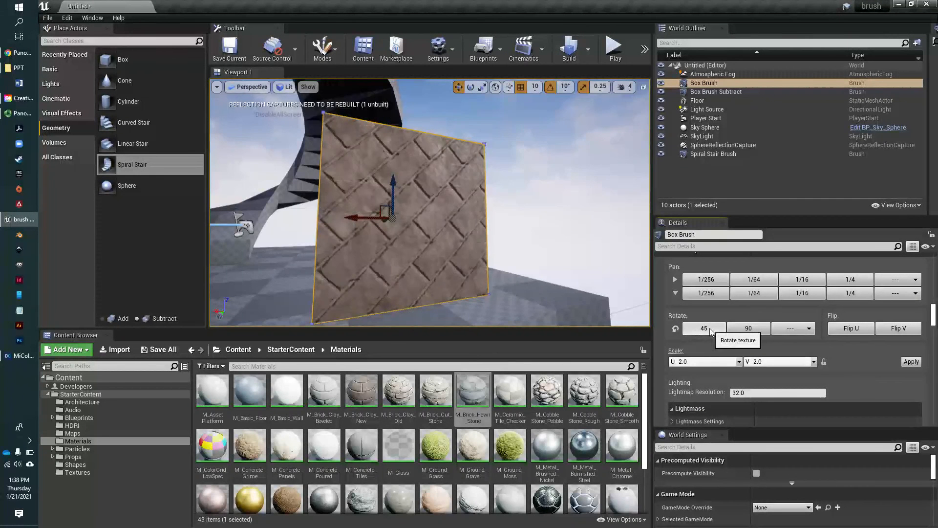
click(709, 331)
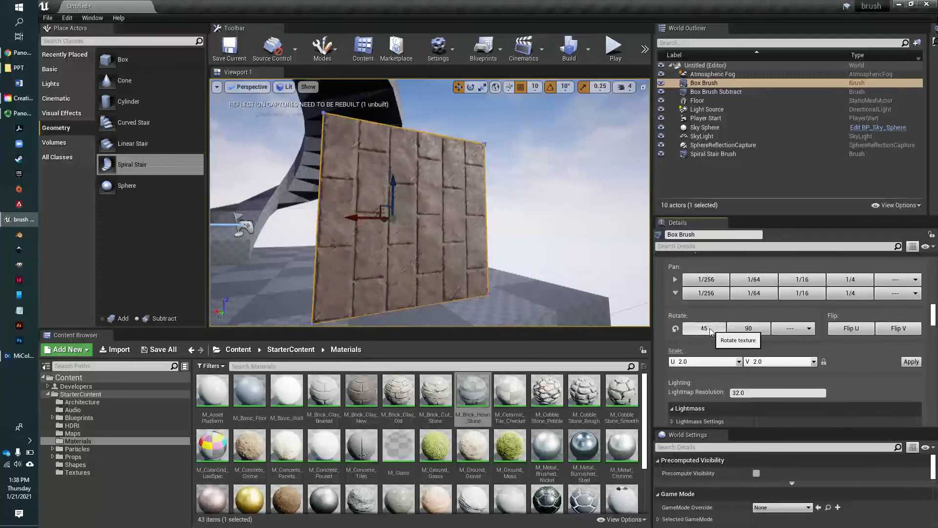
click(746, 331)
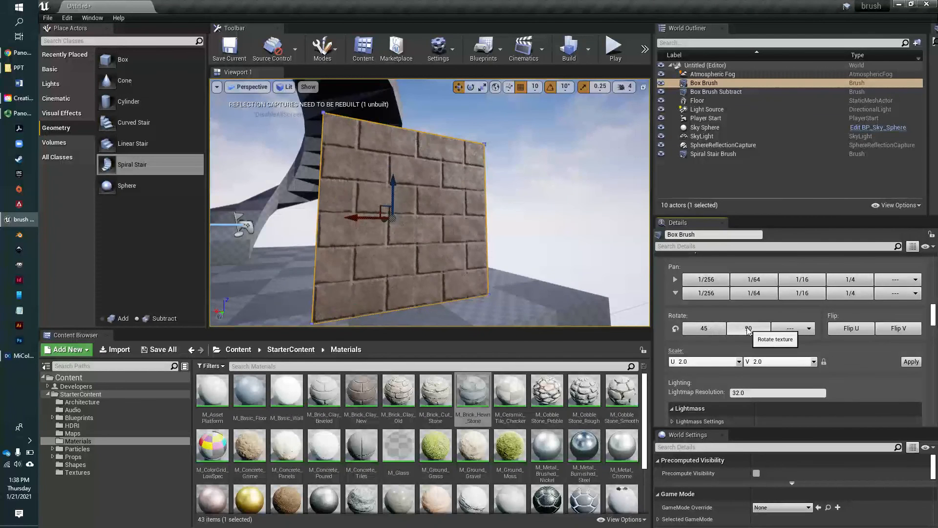
click(810, 329)
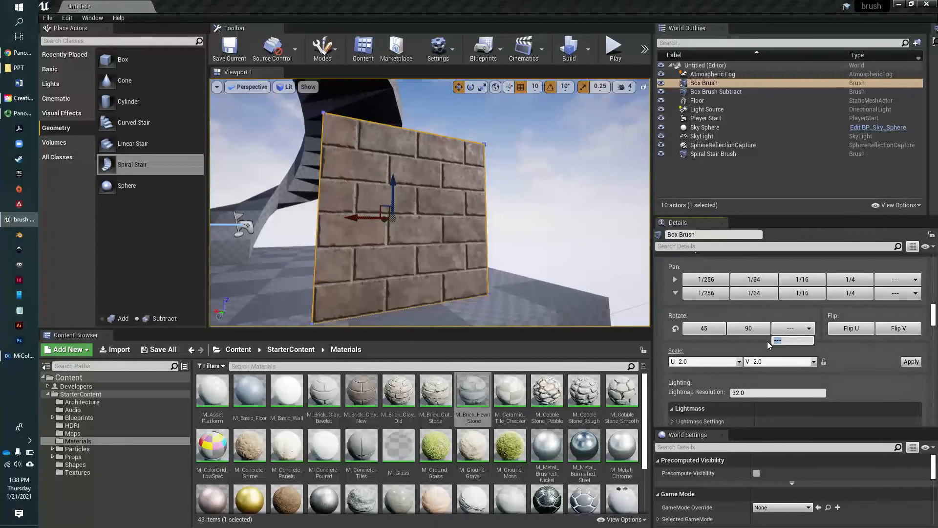
text(0)
key(Return)
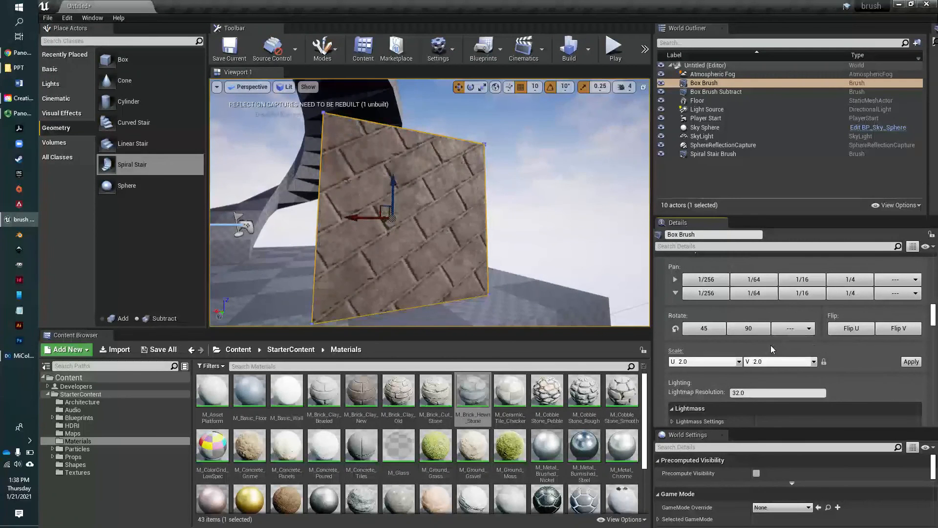
- Pan the outer wall's brick texture along U in repeated 1/256, 1/64 and 1/16 increments
click(714, 283)
click(714, 283)
click(714, 282)
click(714, 282)
click(714, 283)
click(713, 283)
click(760, 282)
click(760, 282)
click(759, 282)
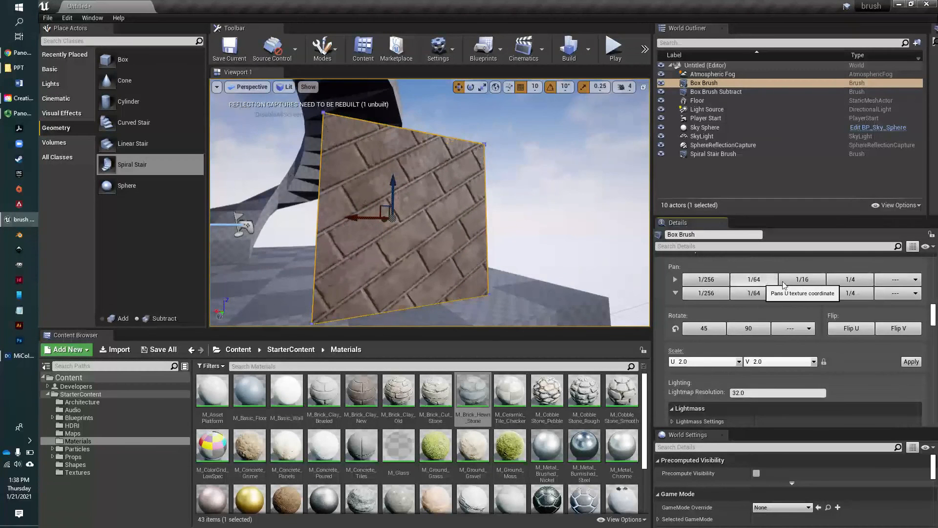
click(810, 282)
click(809, 282)
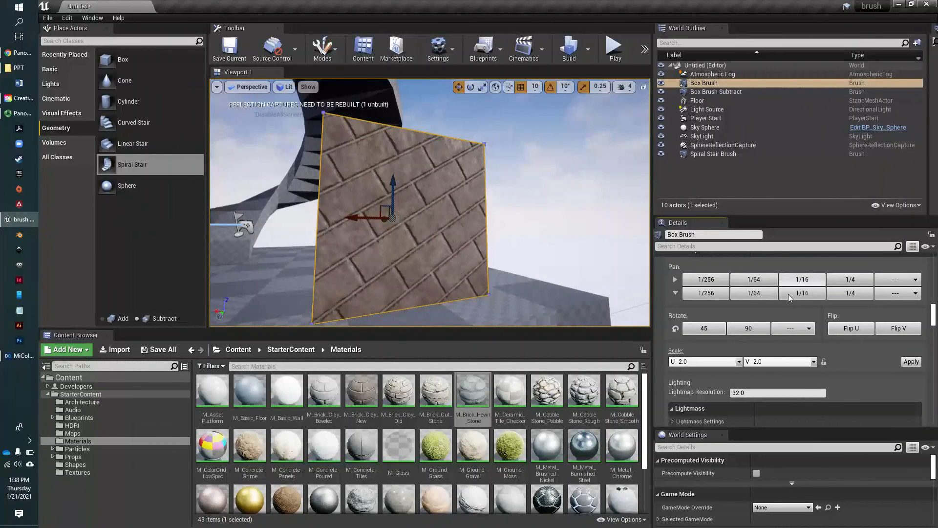
- Reverse the U panning direction and shift the outer wall's texture by several 1/256 increments
click(676, 280)
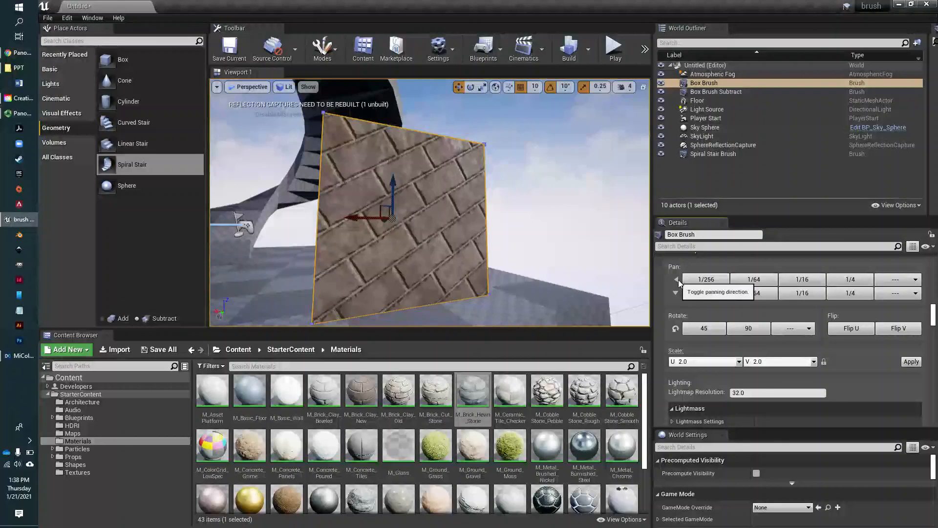
click(716, 282)
click(716, 282)
click(716, 282)
click(716, 283)
click(717, 282)
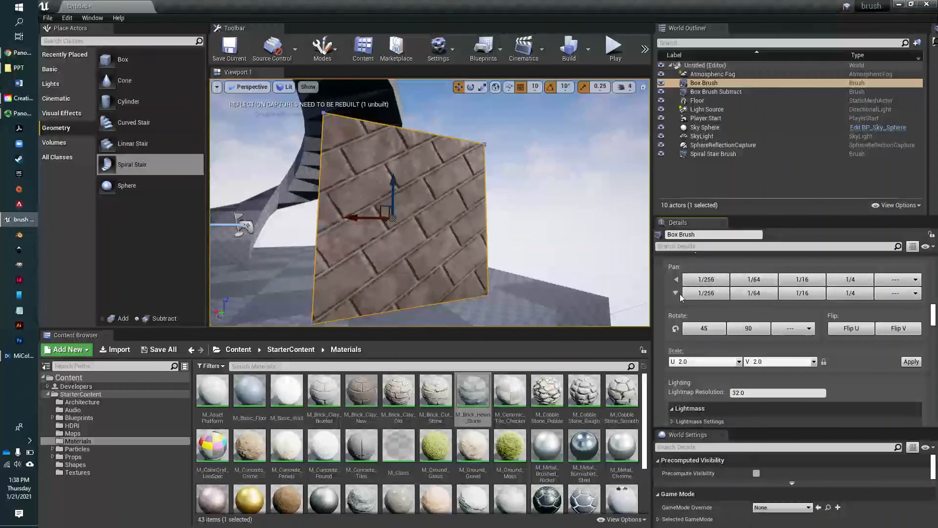
- Pan the outer wall's texture along V in 1/256 increments, reverse the V direction and pan it by 1/256 again
click(707, 293)
click(706, 293)
click(706, 293)
click(706, 293)
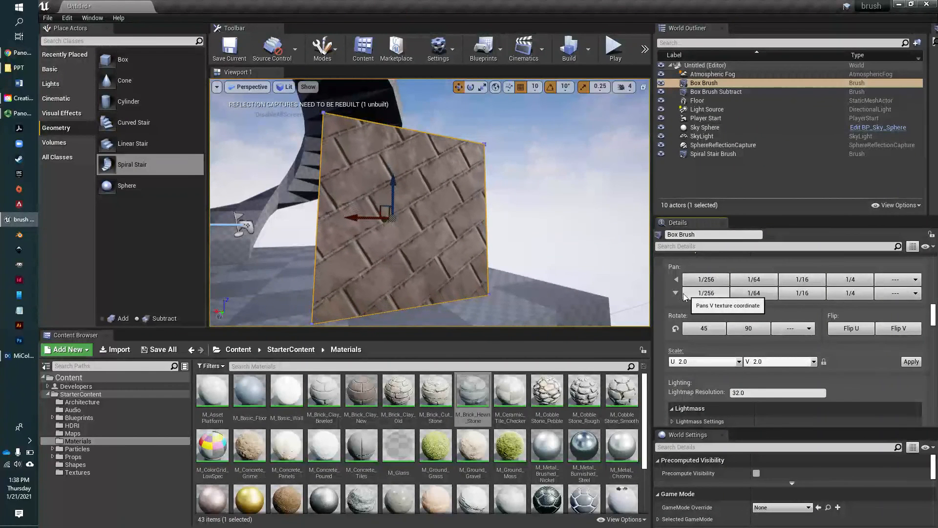
click(676, 292)
click(711, 293)
click(711, 293)
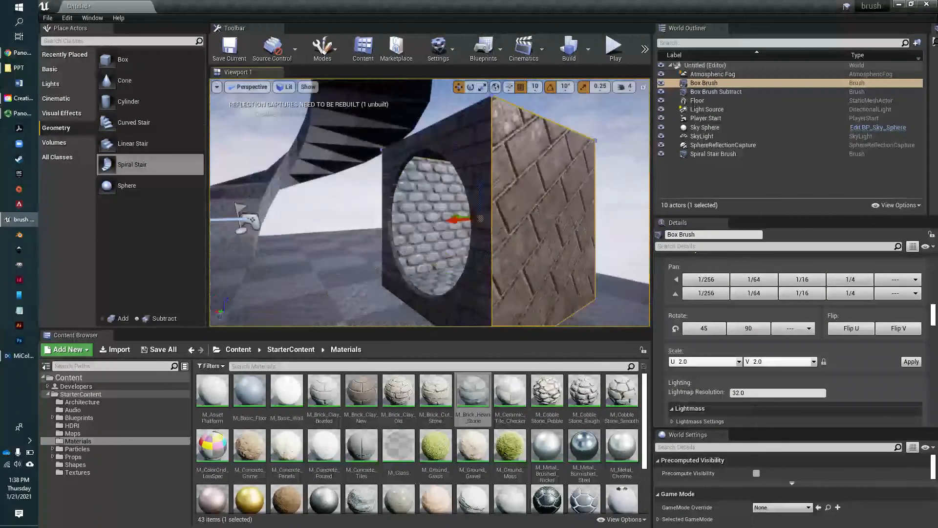
mouse_move(537, 221)
right_down()
mouse_move(499, 237)
mouse_move(515, 229)
right_up()
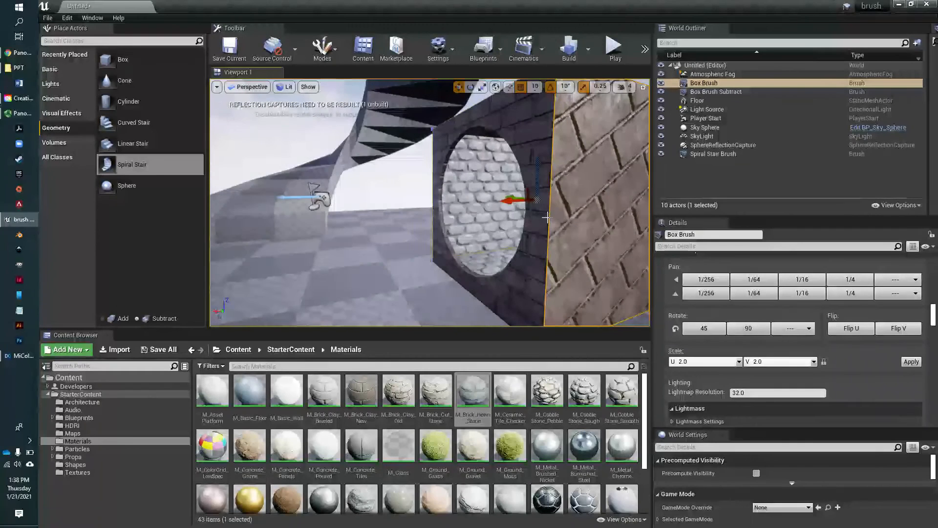